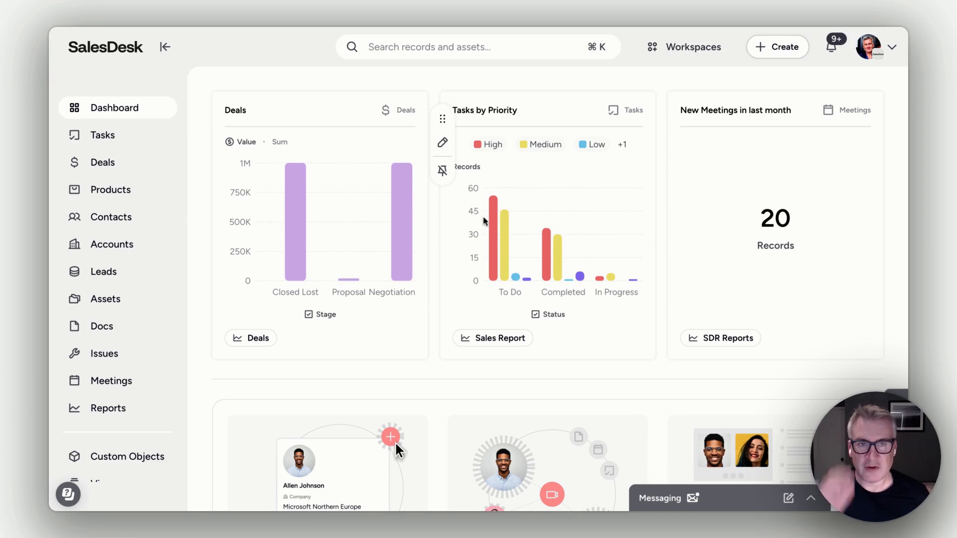
- Open the full record detail of the "Newfound | SalesDesk - Workspace" record from the list of workspaces
left_click(694, 56)
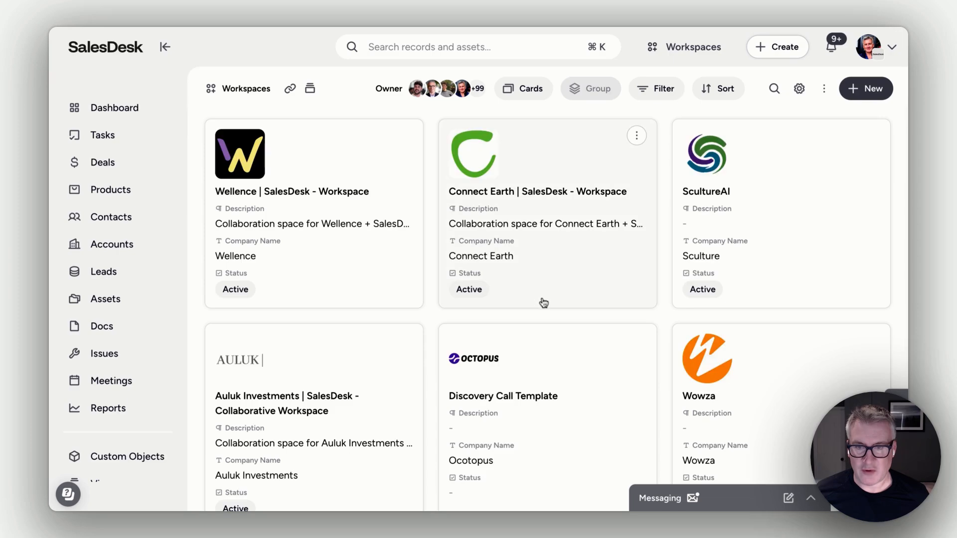
scroll(543, 302, "down", 9)
scroll(544, 302, "down", 10)
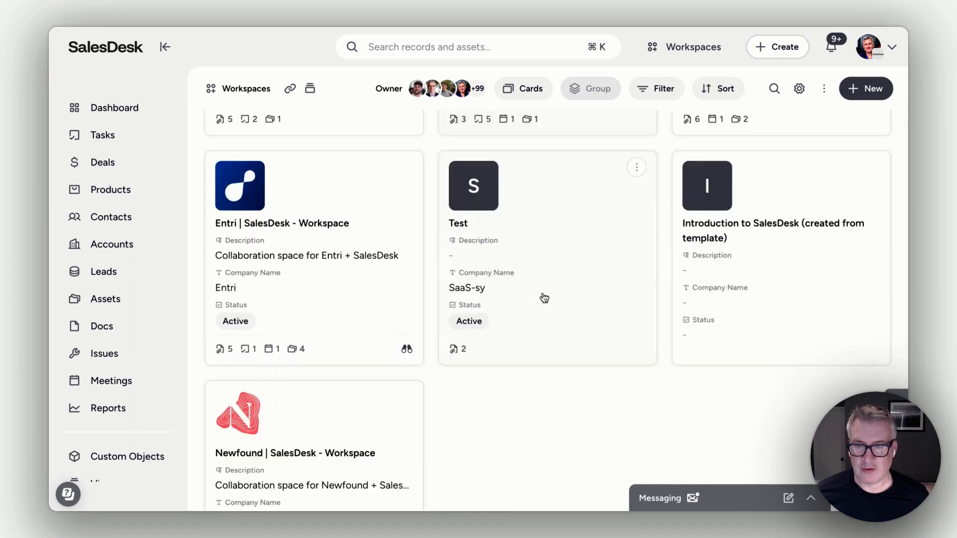
left_click(359, 289)
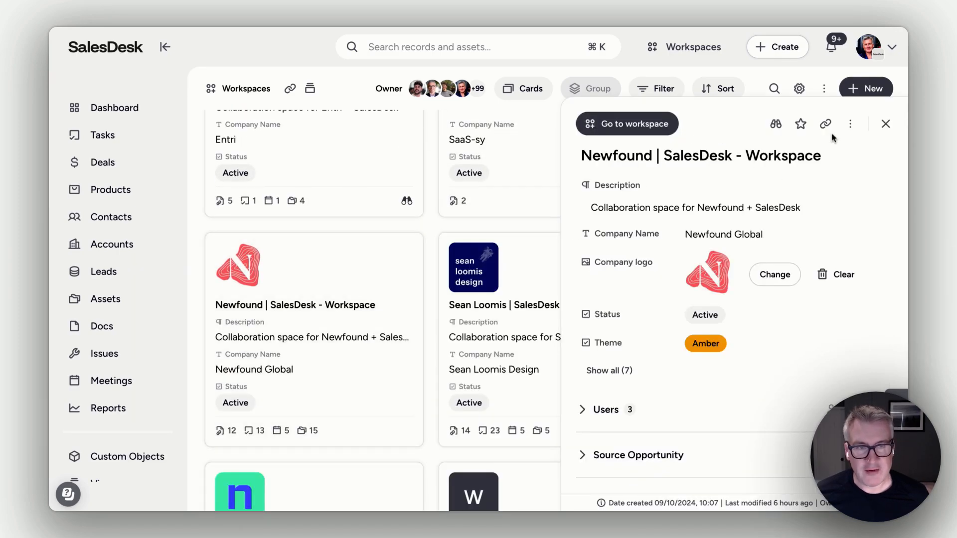
left_click(850, 125)
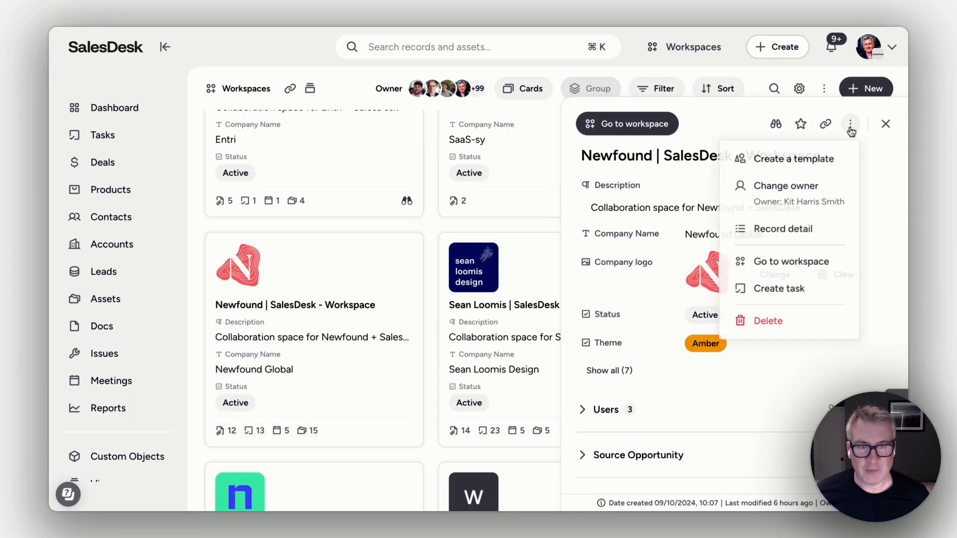
left_click(768, 230)
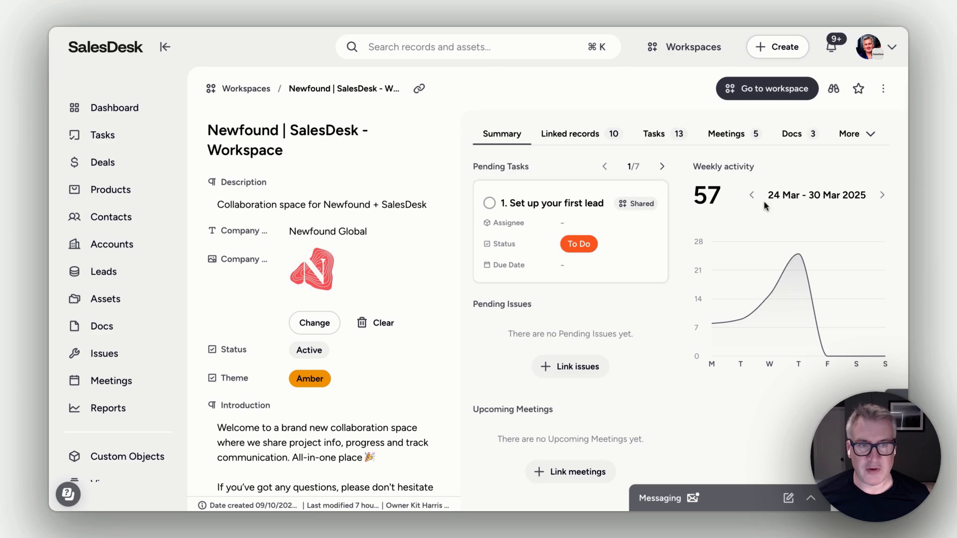
- Search linkable assets by the signed-in user's first name and link the first matching proposal PDF to the Newfound workspace, without sharing it
left_click(848, 144)
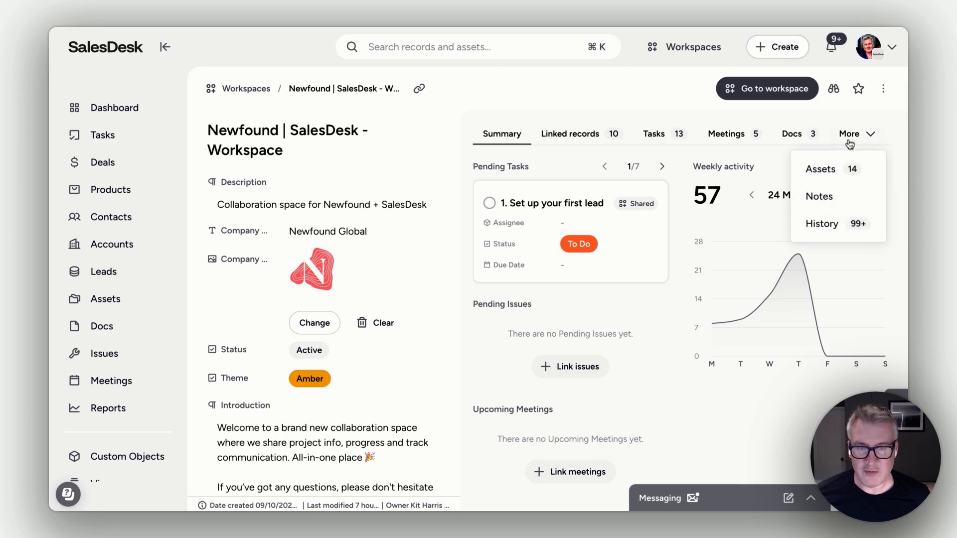
left_click(819, 171)
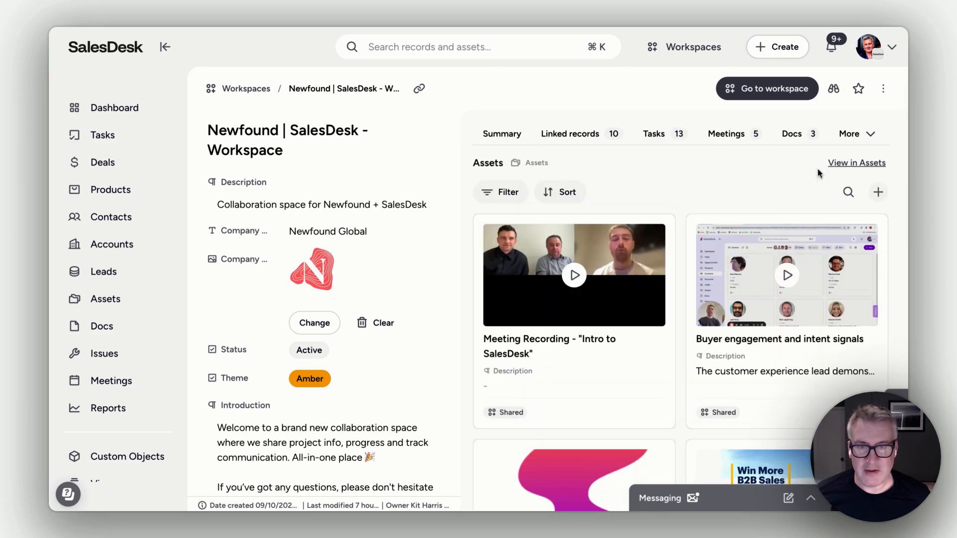
left_click(877, 193)
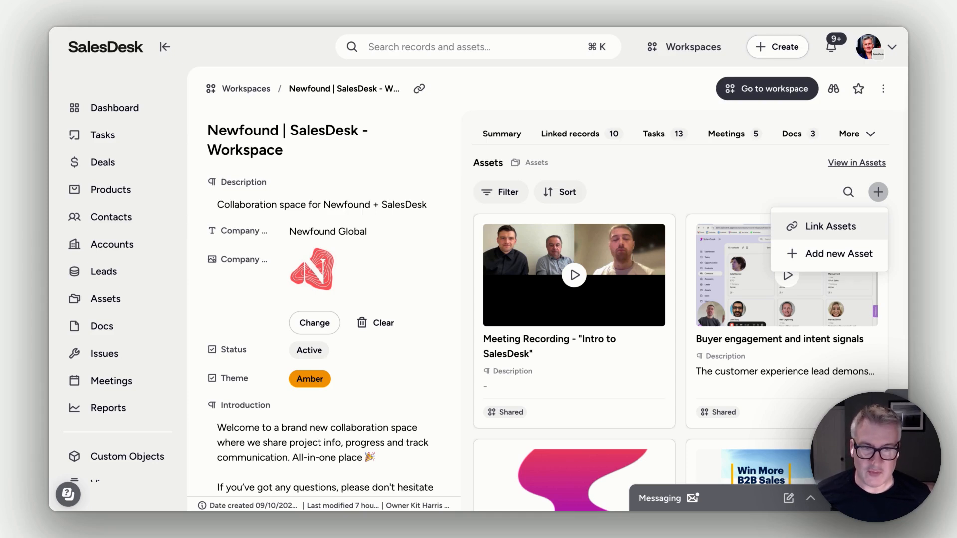
left_click(830, 225)
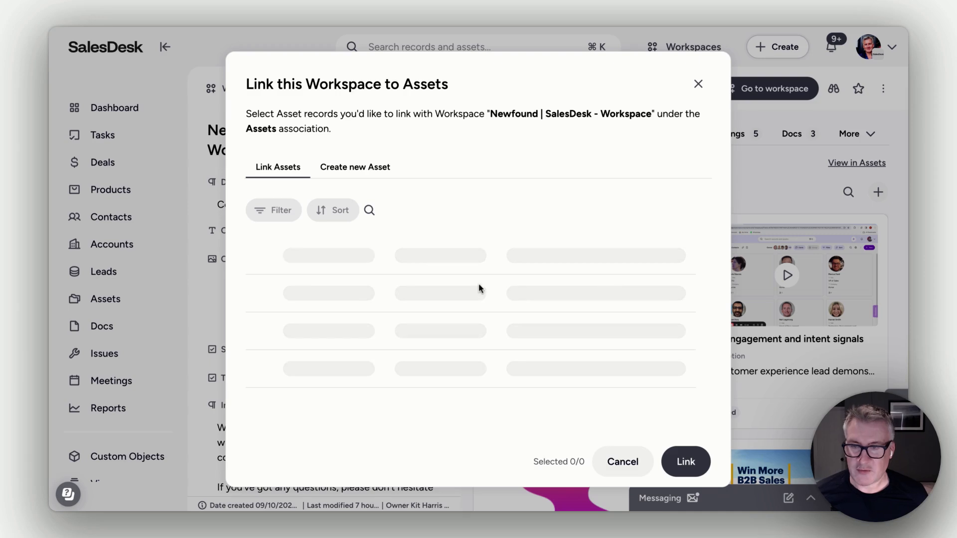
left_click(372, 214)
type("jon")
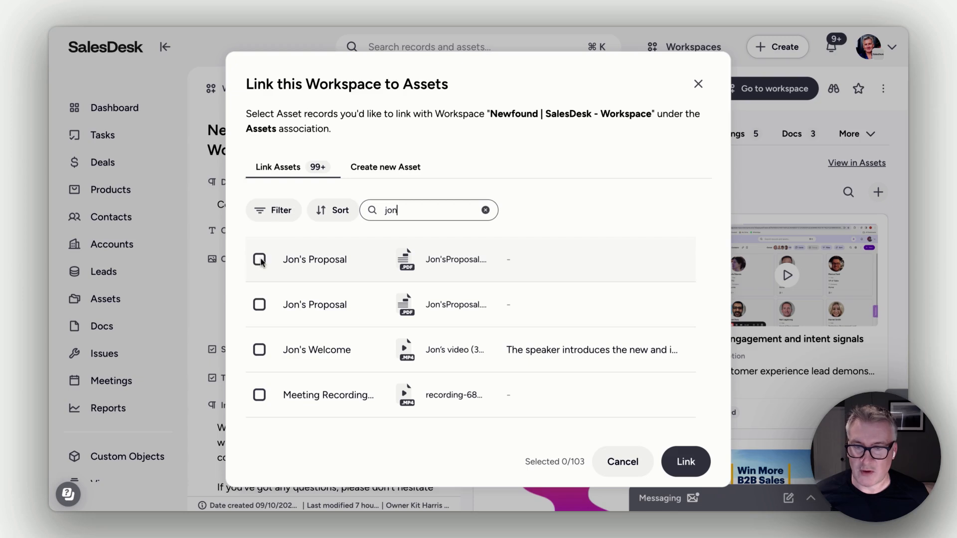
left_click(263, 261)
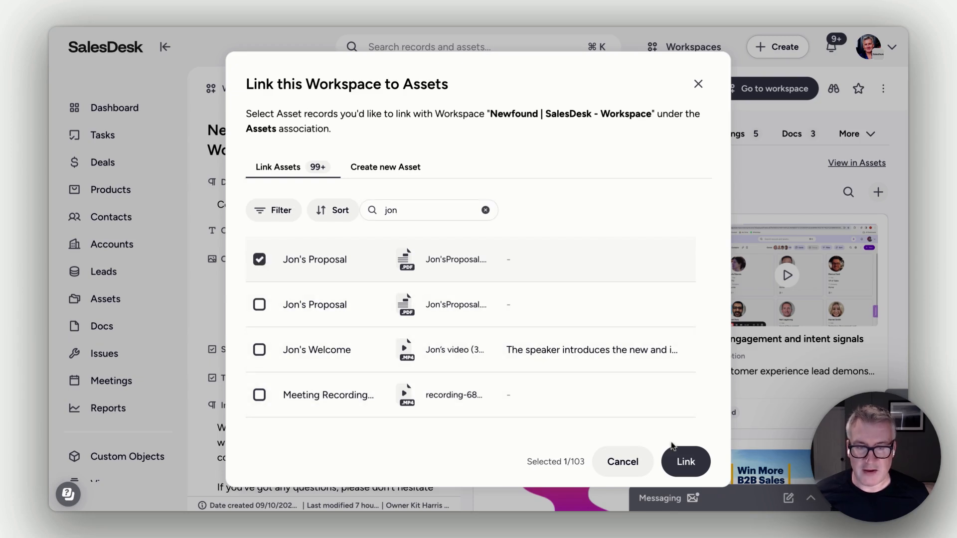
left_click(686, 462)
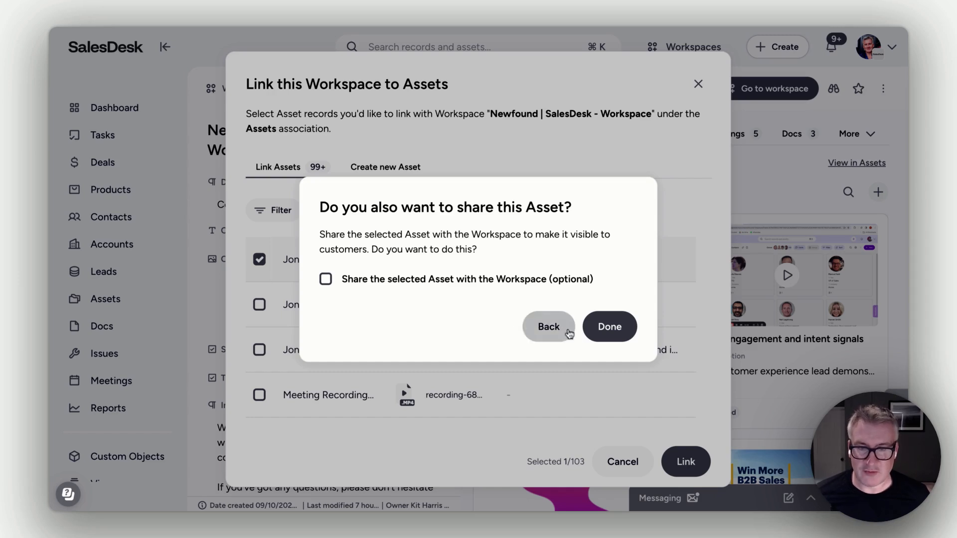
left_click(618, 331)
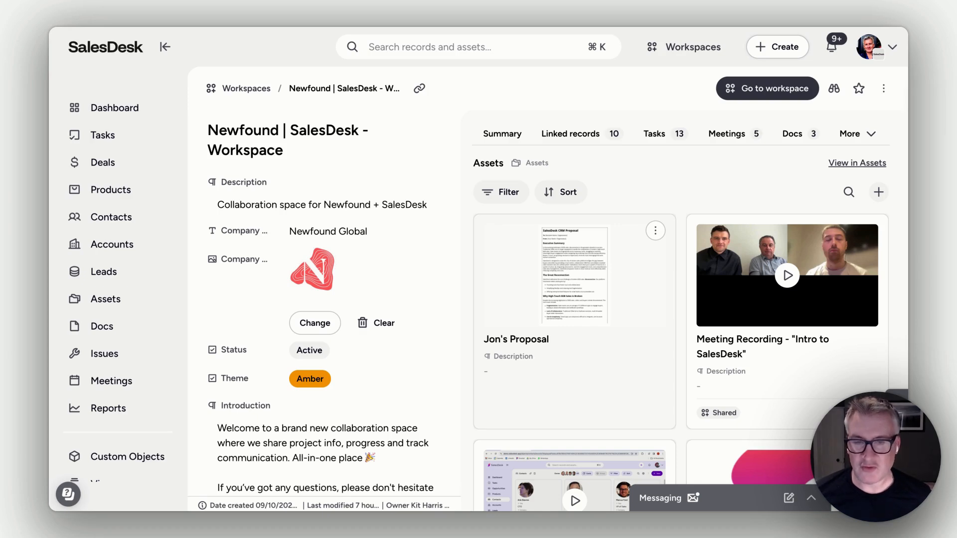
- Go to the Newfound workspace and look through its Library assets for the linked proposal
left_click(759, 93)
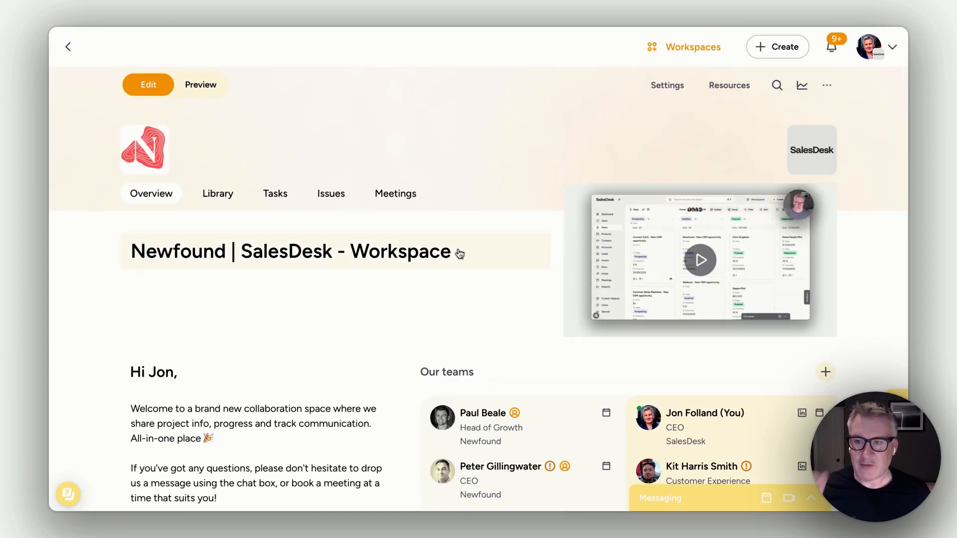
left_click(229, 199)
left_click(284, 295)
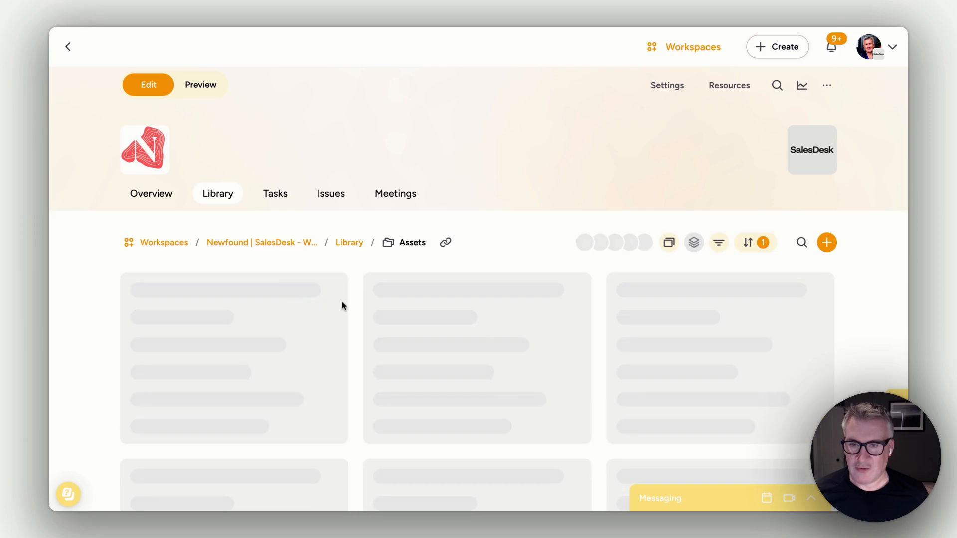
scroll(498, 333, "down", 10)
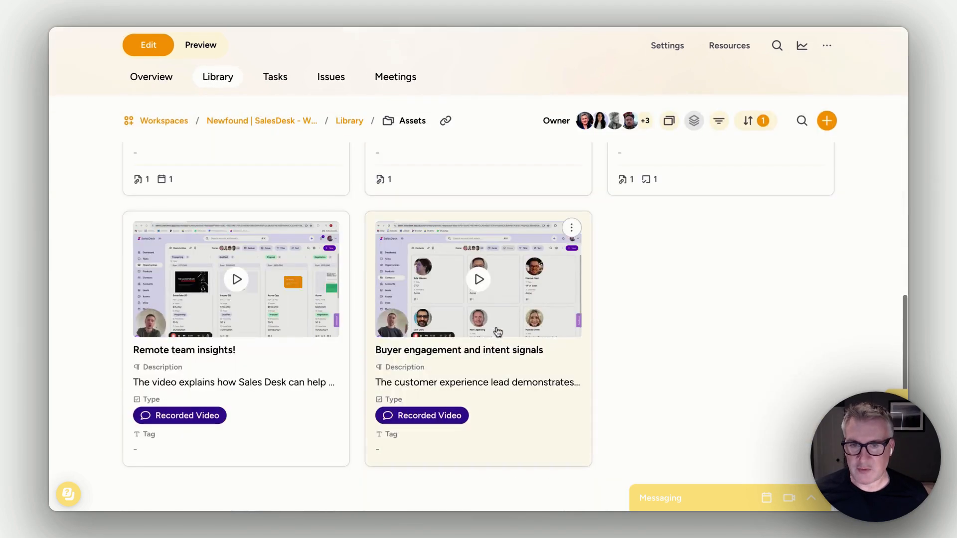
scroll(499, 332, "up", 10)
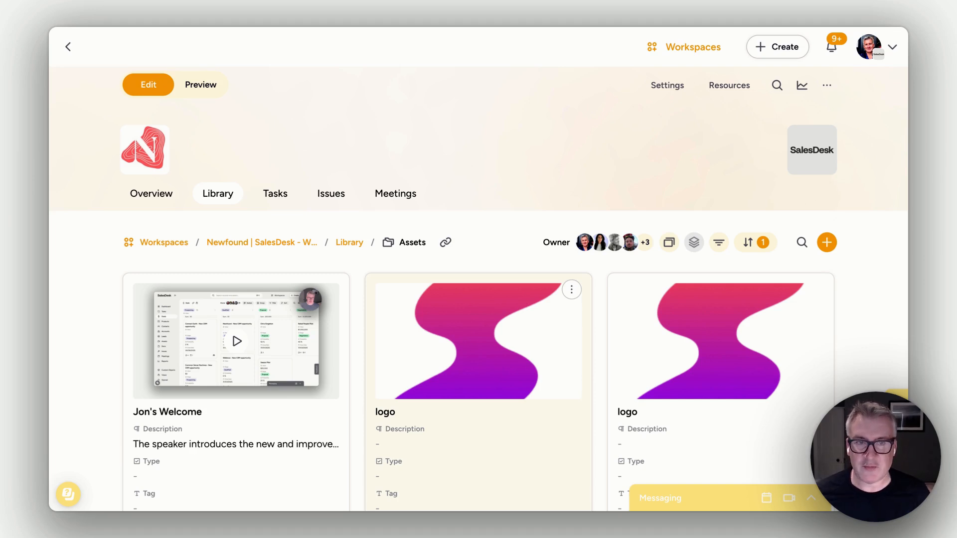
- Share the linked proposal PDF in this workspace from the Assets section of the workspace's Resources
left_click(716, 87)
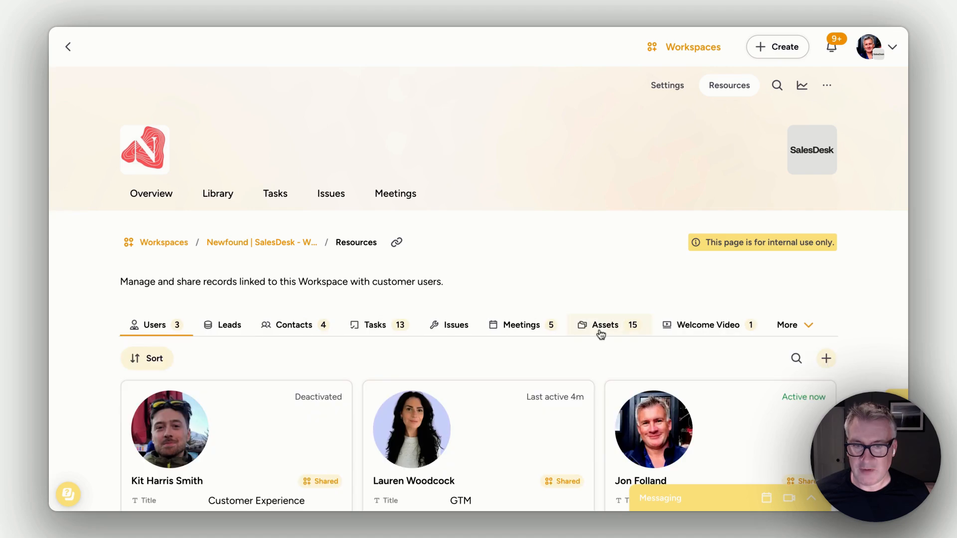
left_click(601, 333)
scroll(550, 376, "down", 3)
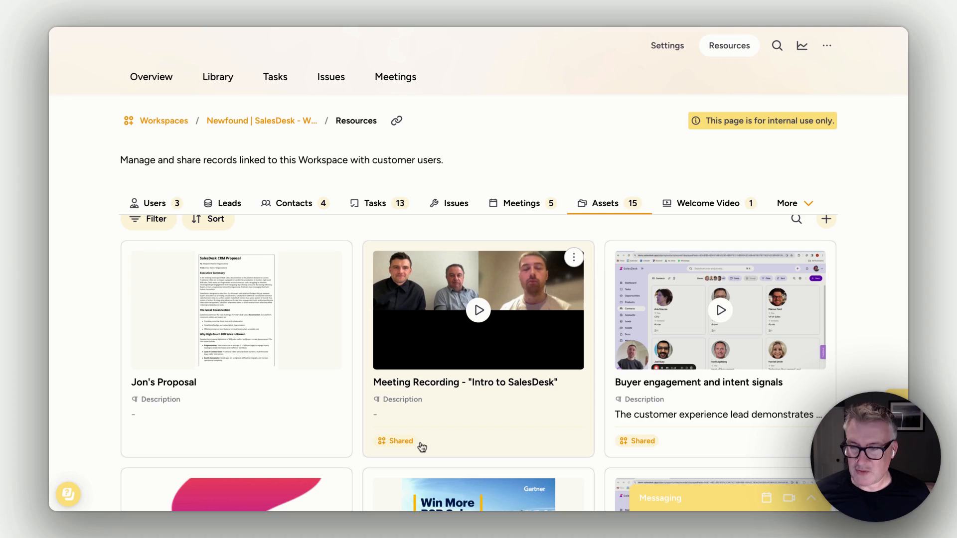
scroll(316, 423, "up", 1)
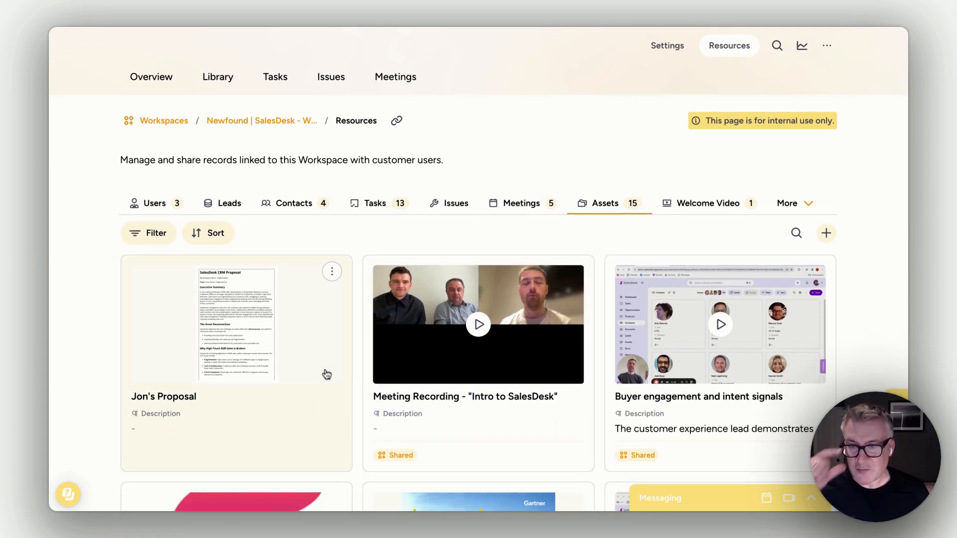
left_click(332, 271)
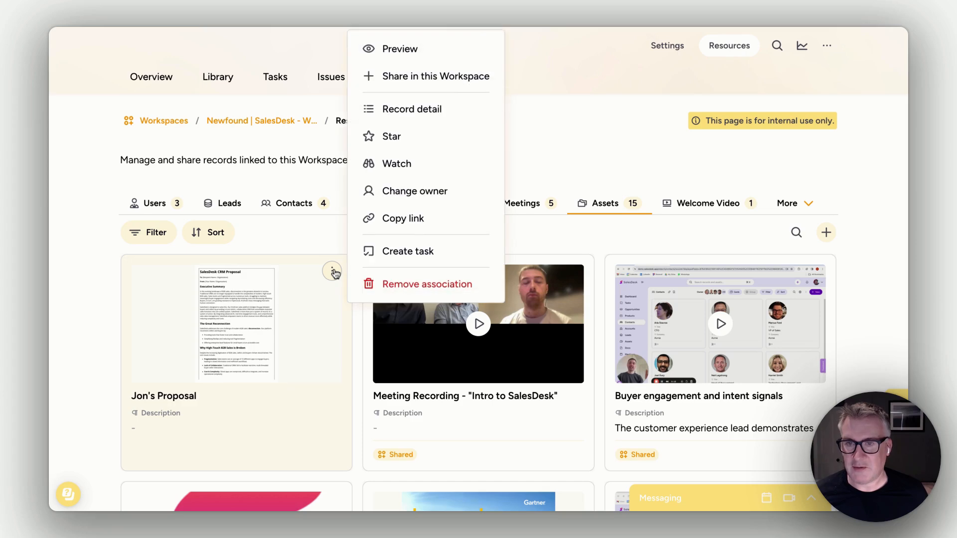
left_click(395, 80)
scroll(438, 199, "up", 3)
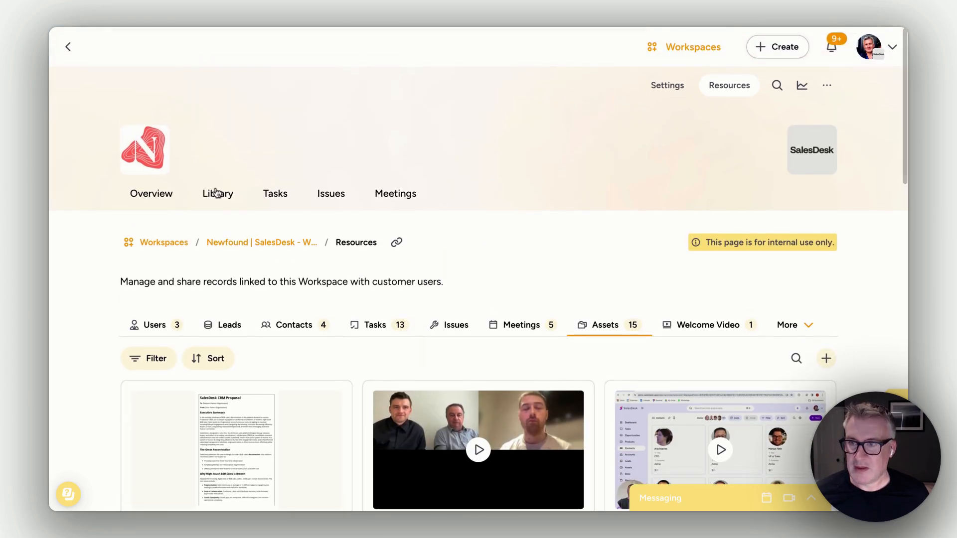
- Return to the workspace's Library assets and check for the shared proposal
left_click(152, 194)
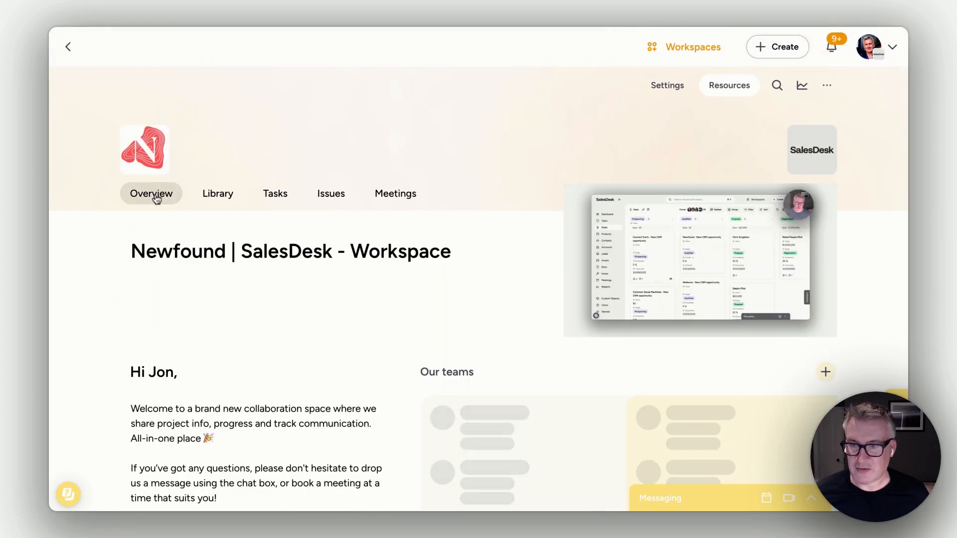
left_click(213, 199)
left_click(281, 300)
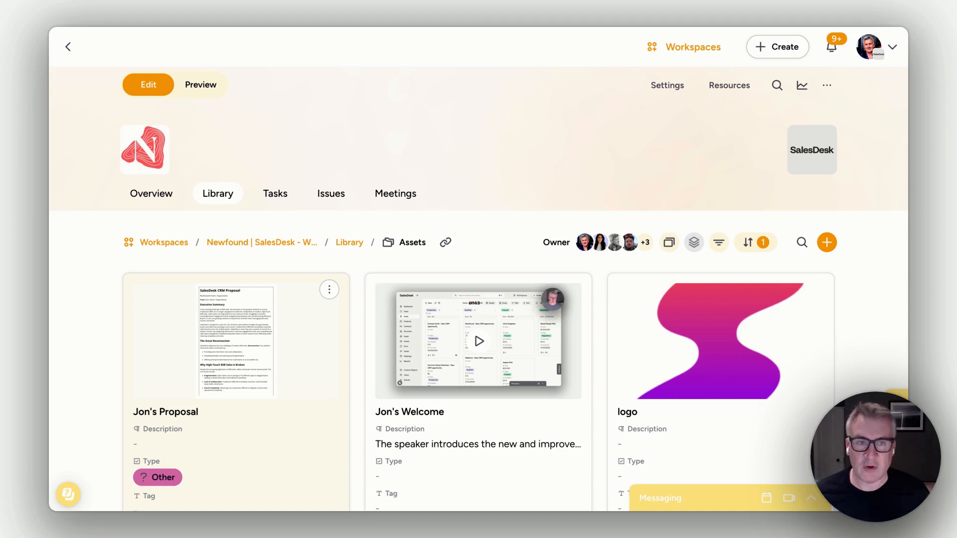
scroll(747, 108, "down", 1)
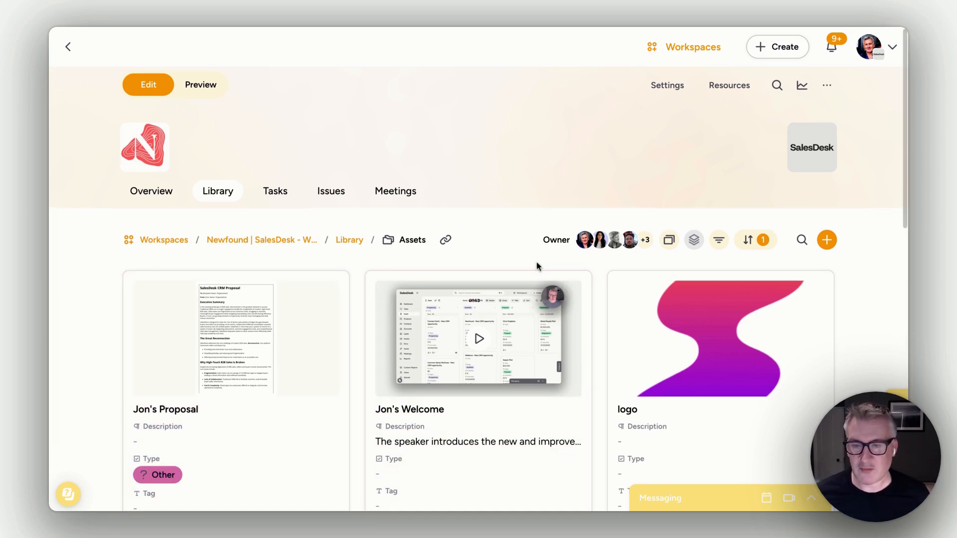